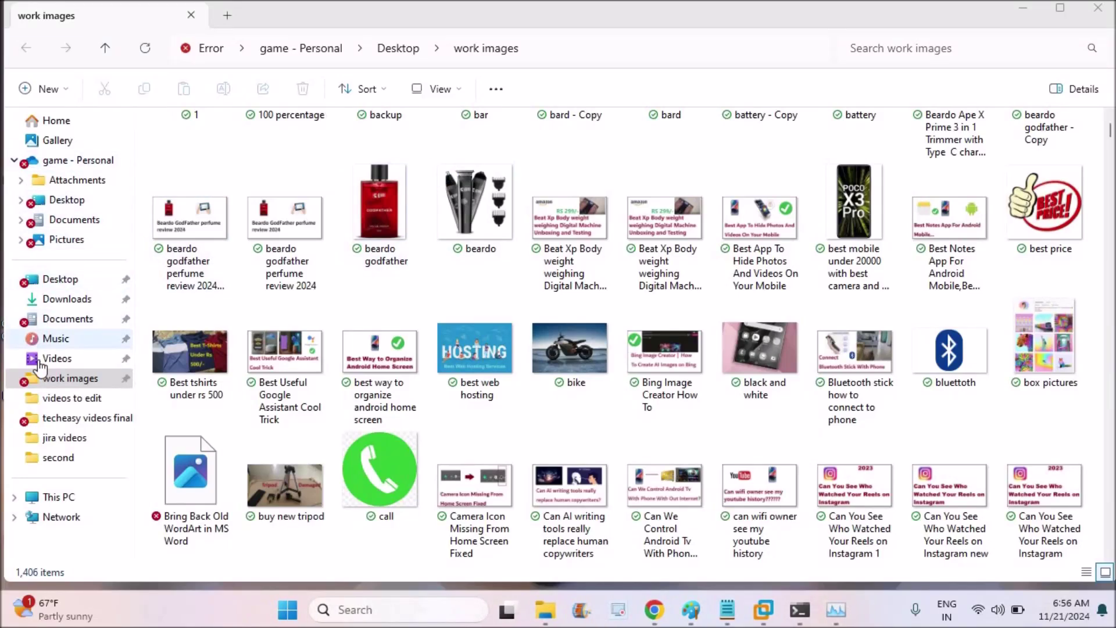
Step: Dismiss the missing-item warning for all items, close 'videos to edit', and reopen 'work images'
click(1022, 11)
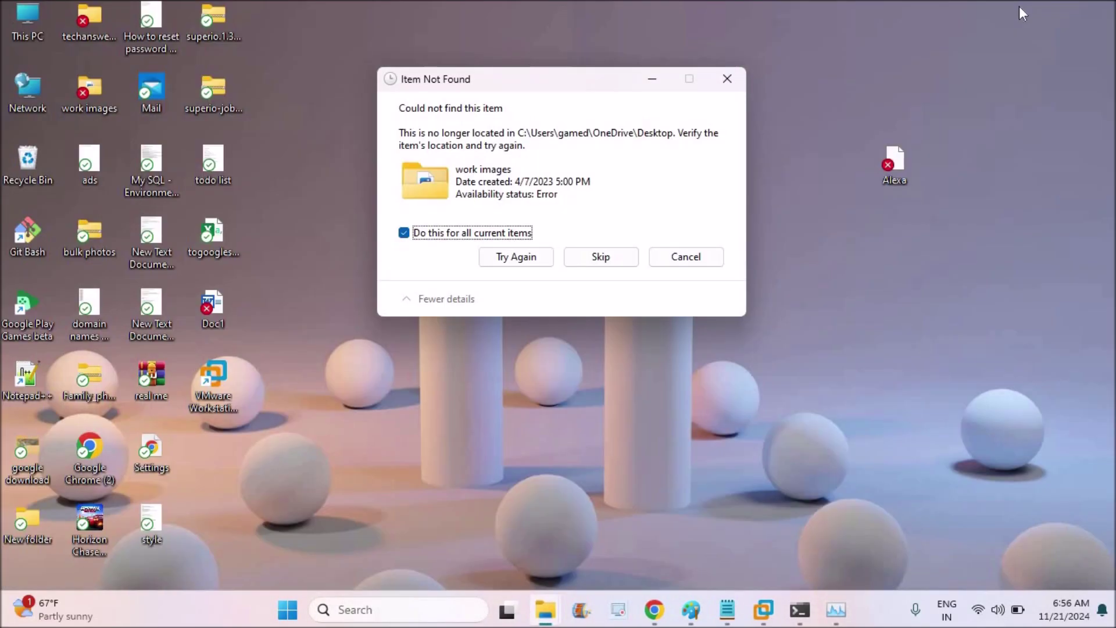
click(600, 263)
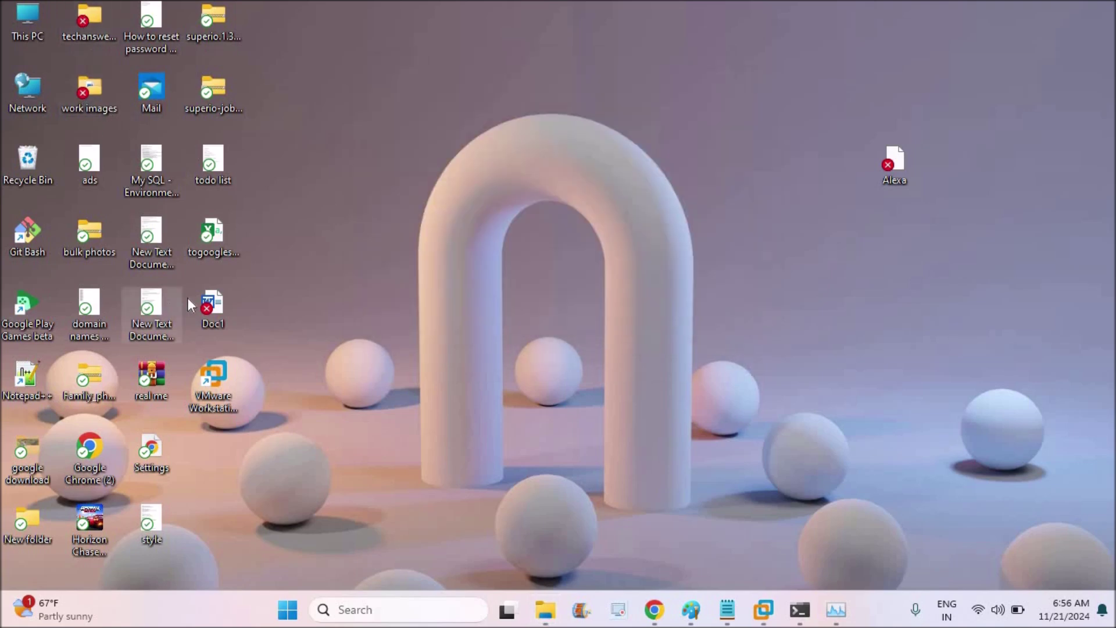
mouse_move(544, 609)
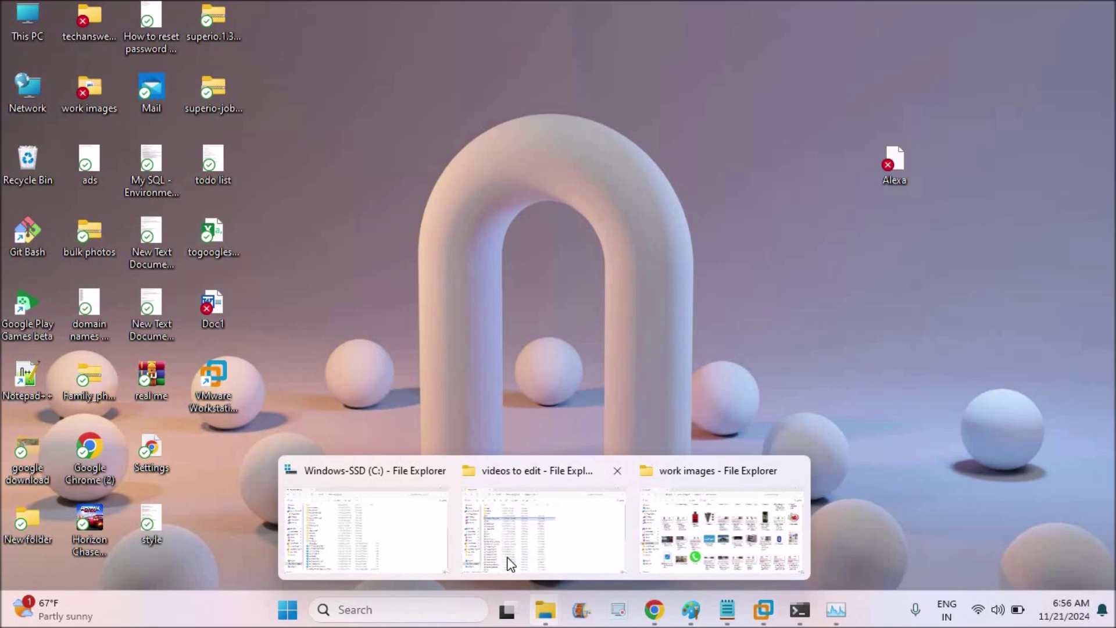
click(510, 564)
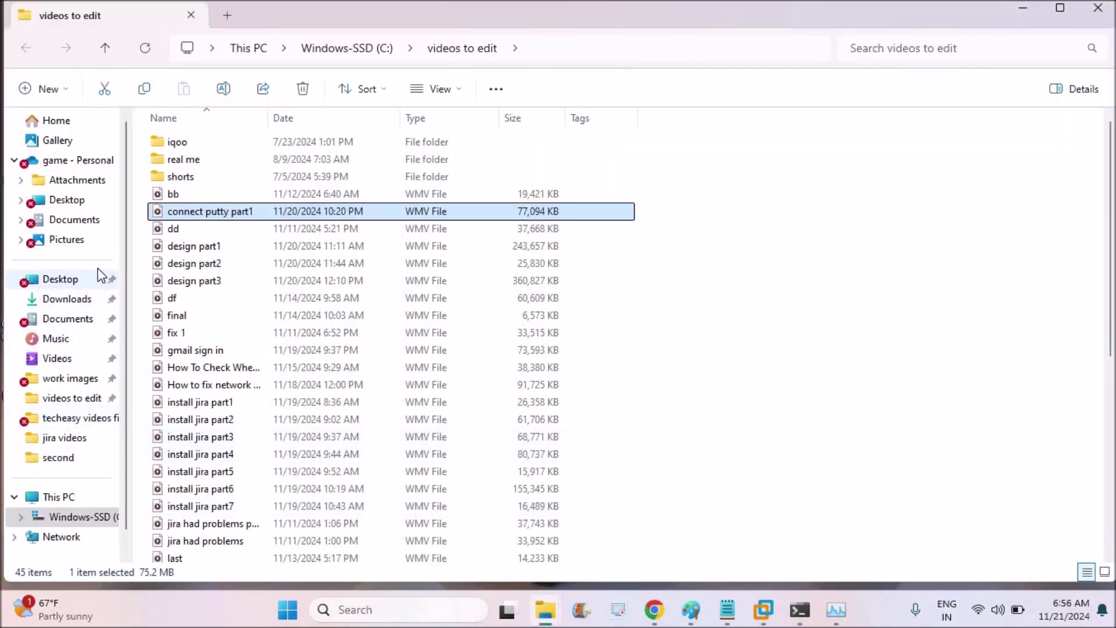
click(1097, 13)
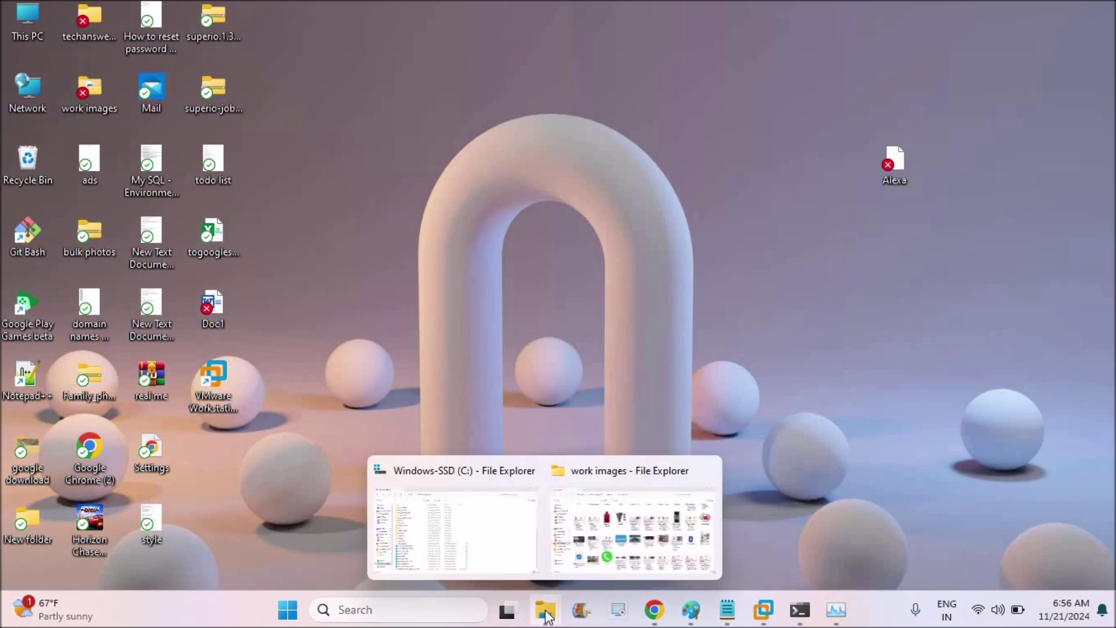
click(576, 542)
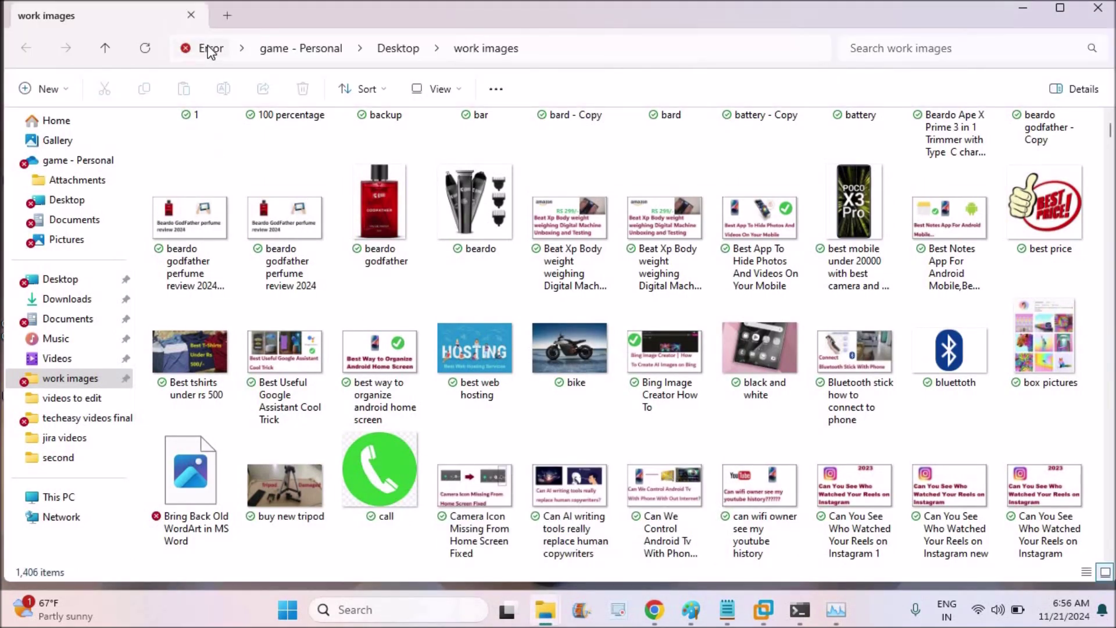
Step: Check the OneDrive sync issues, then open OneDrive Settings on the Account page
click(210, 50)
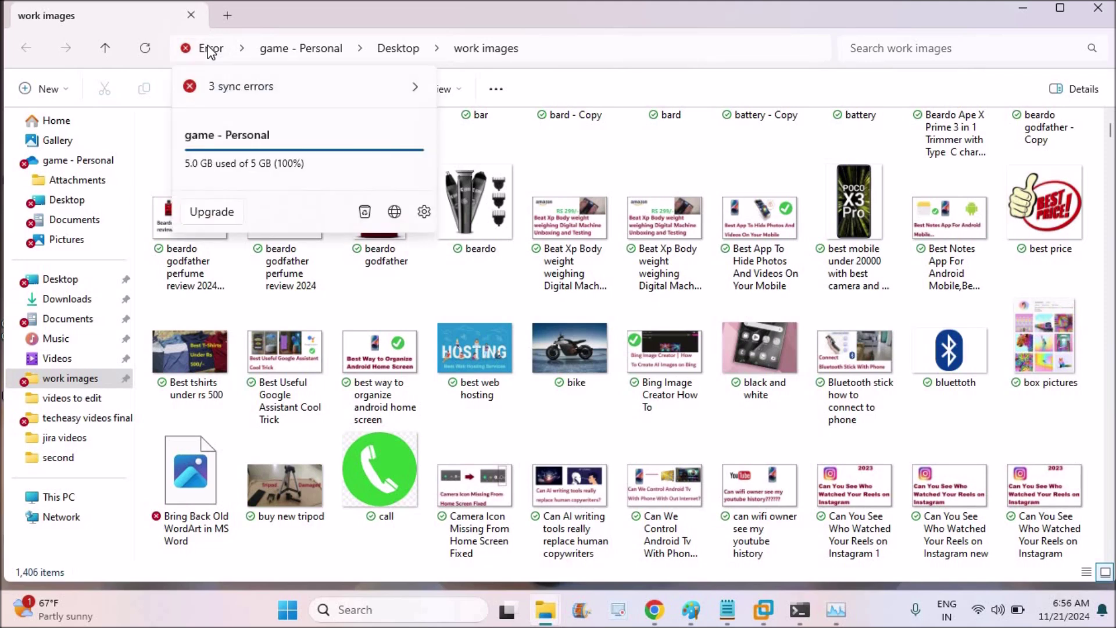
click(417, 90)
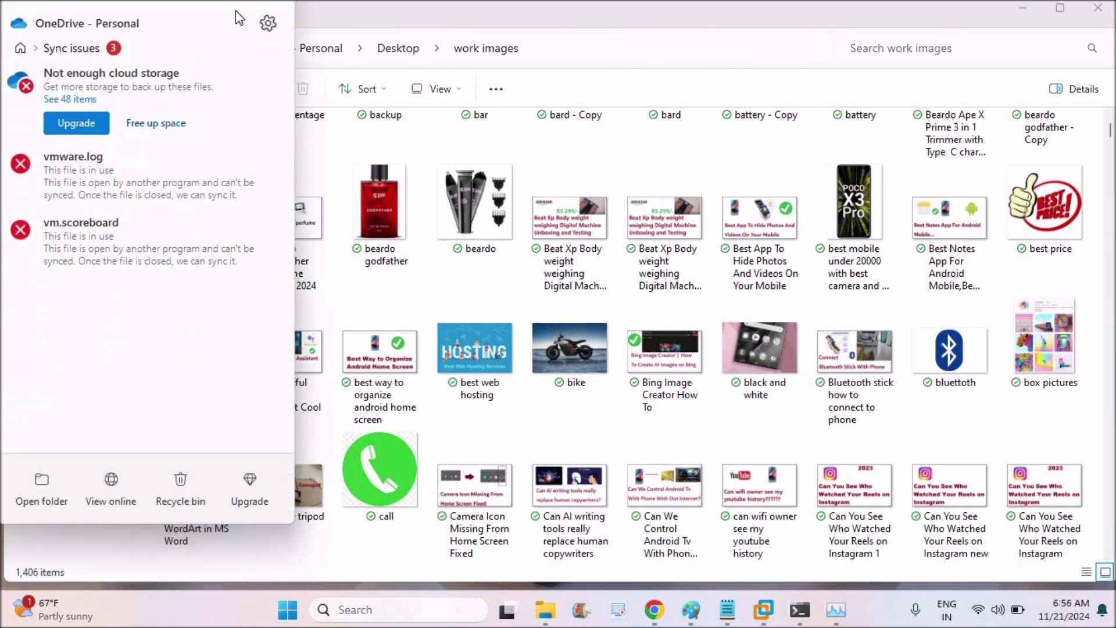
click(267, 26)
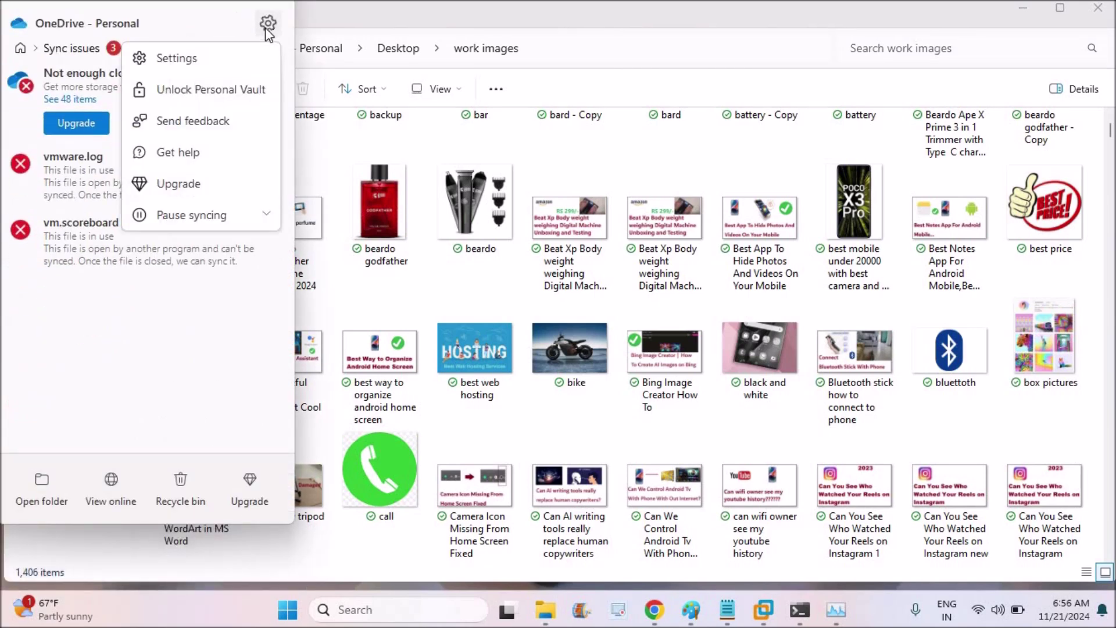
click(219, 68)
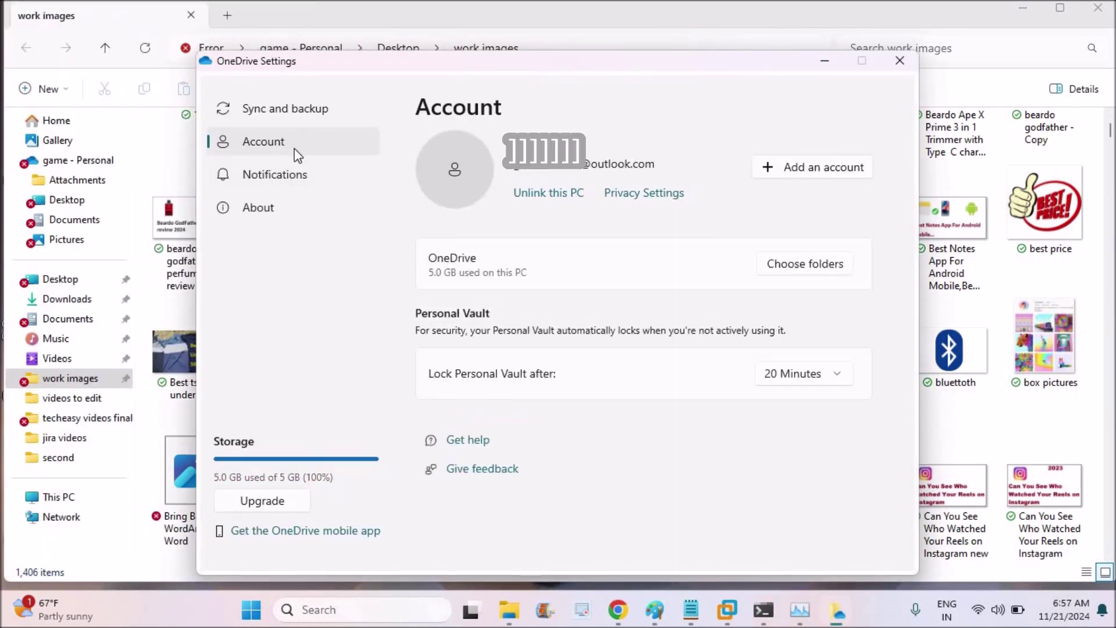
Step: Choose 'Unlink this PC' and confirm with 'Unlink account'
click(542, 199)
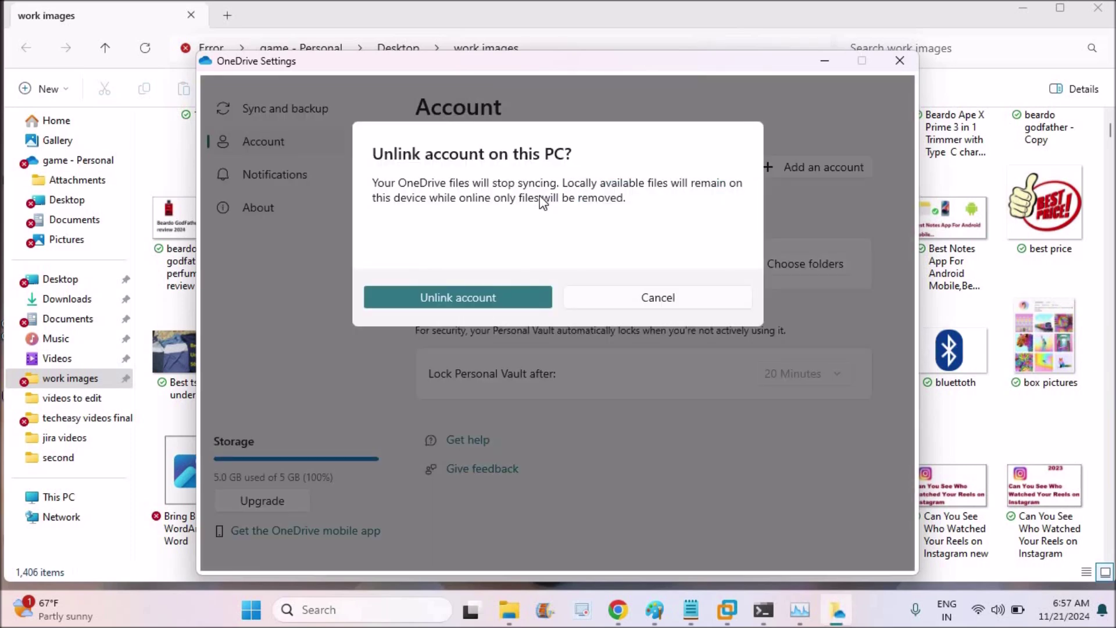
click(505, 309)
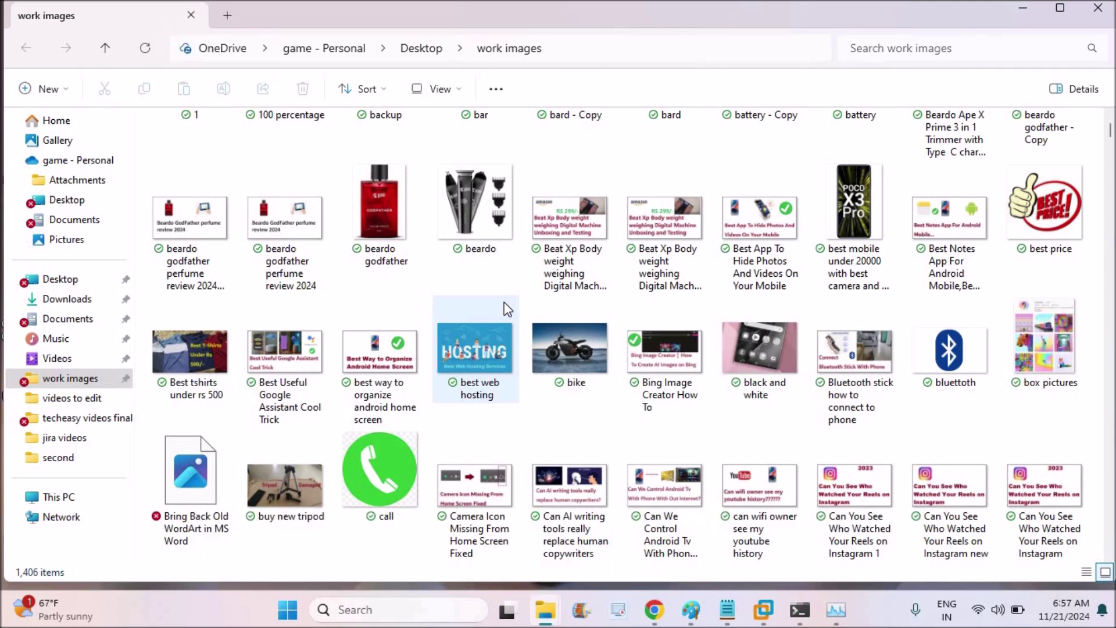
Step: Close the work images window, dismiss the Start menu, and refresh the desktop icons
click(1099, 10)
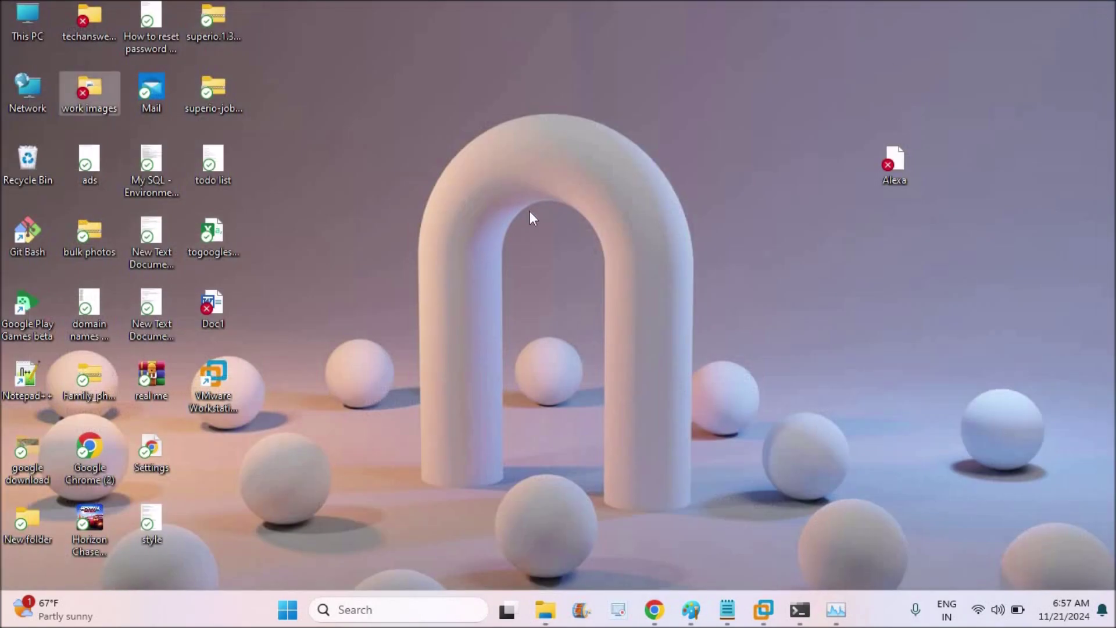
right_click(529, 211)
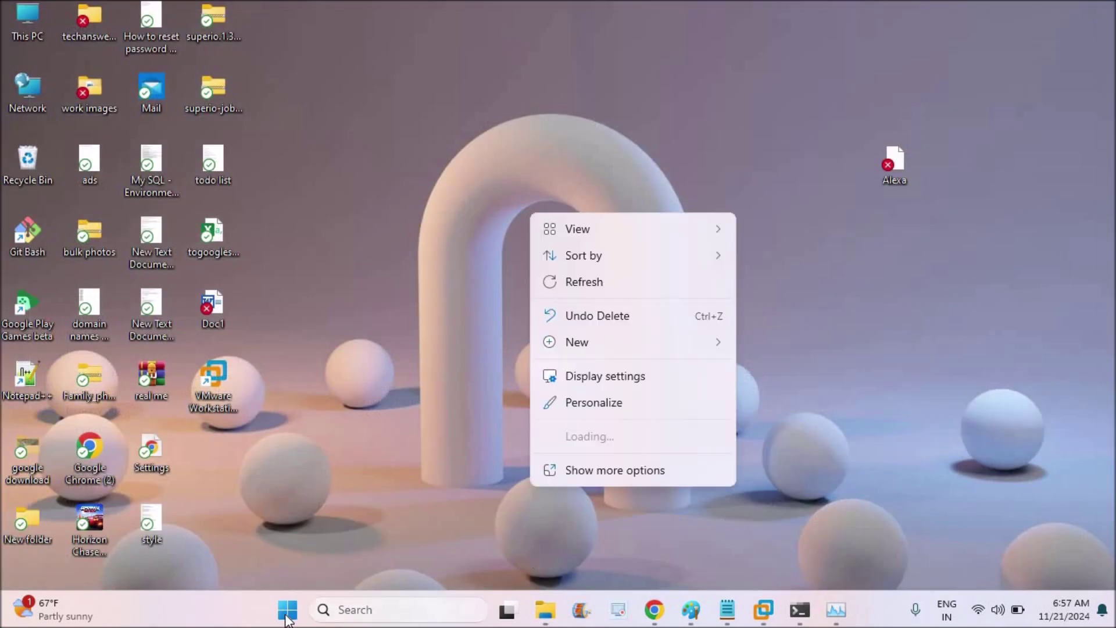
click(632, 286)
key(super)
right_click(635, 290)
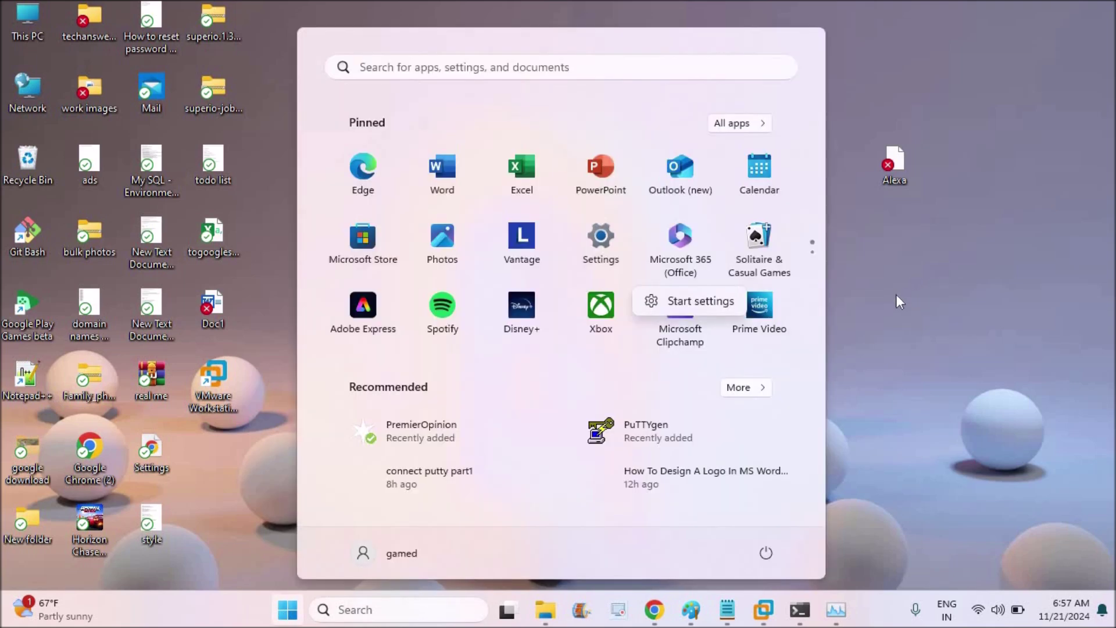
key(Escape)
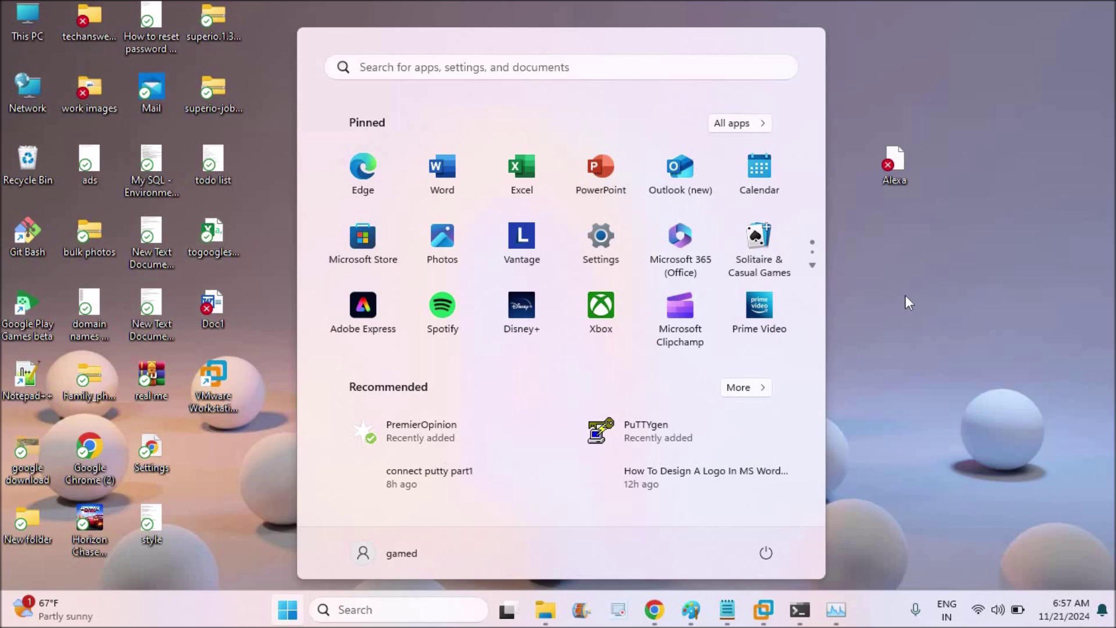
click(893, 298)
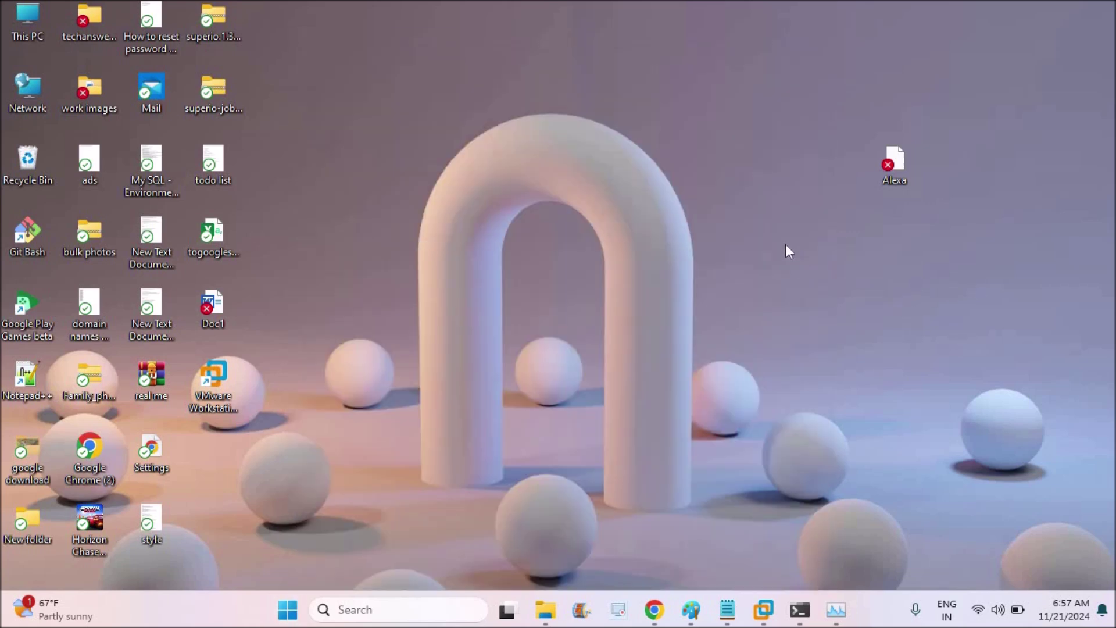
right_click(756, 302)
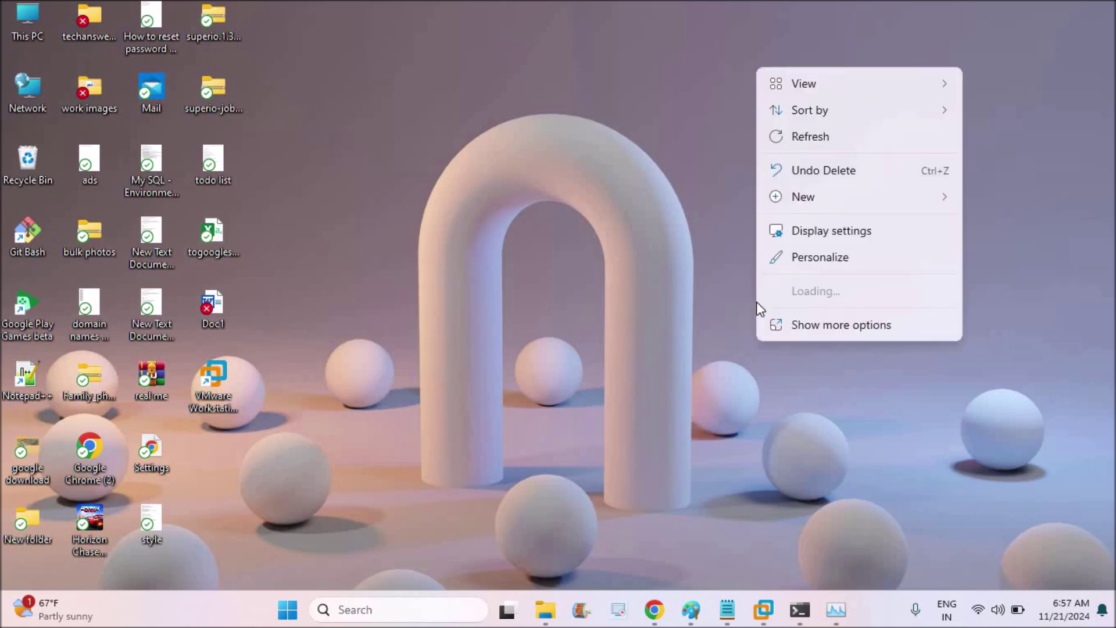
click(824, 136)
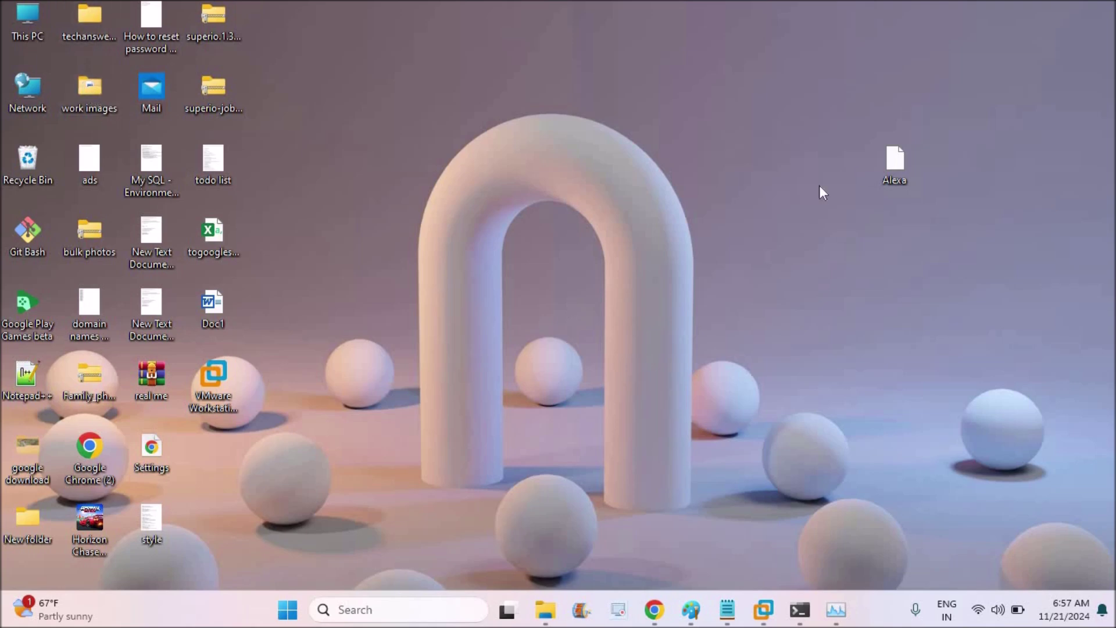
Step: Briefly open File Explorer on Windows-SSD (C:), then close it
click(546, 612)
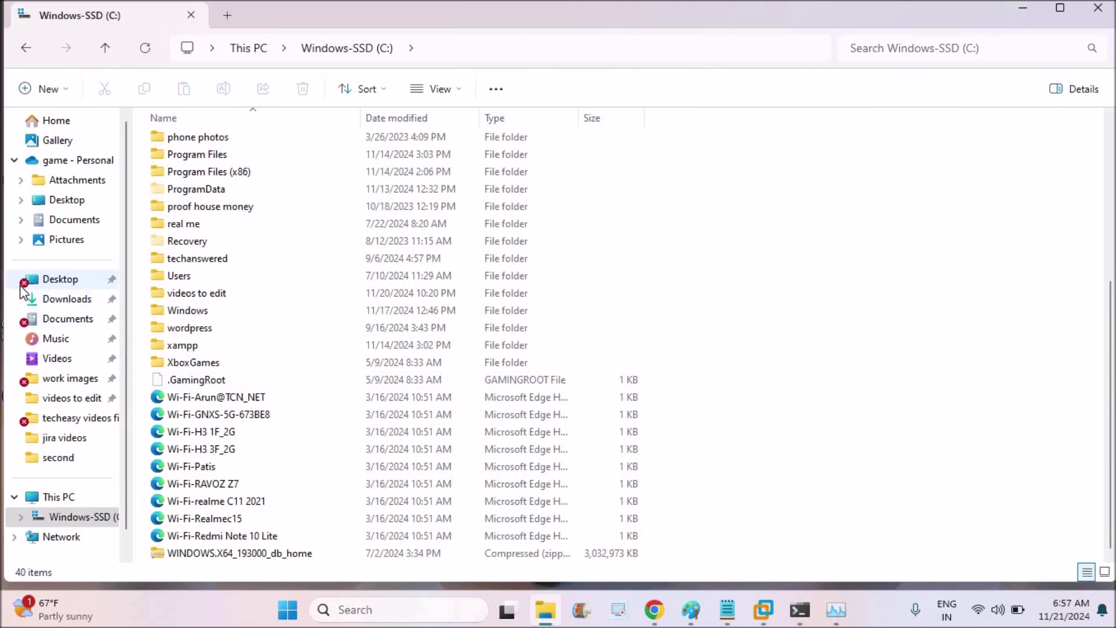
click(1101, 10)
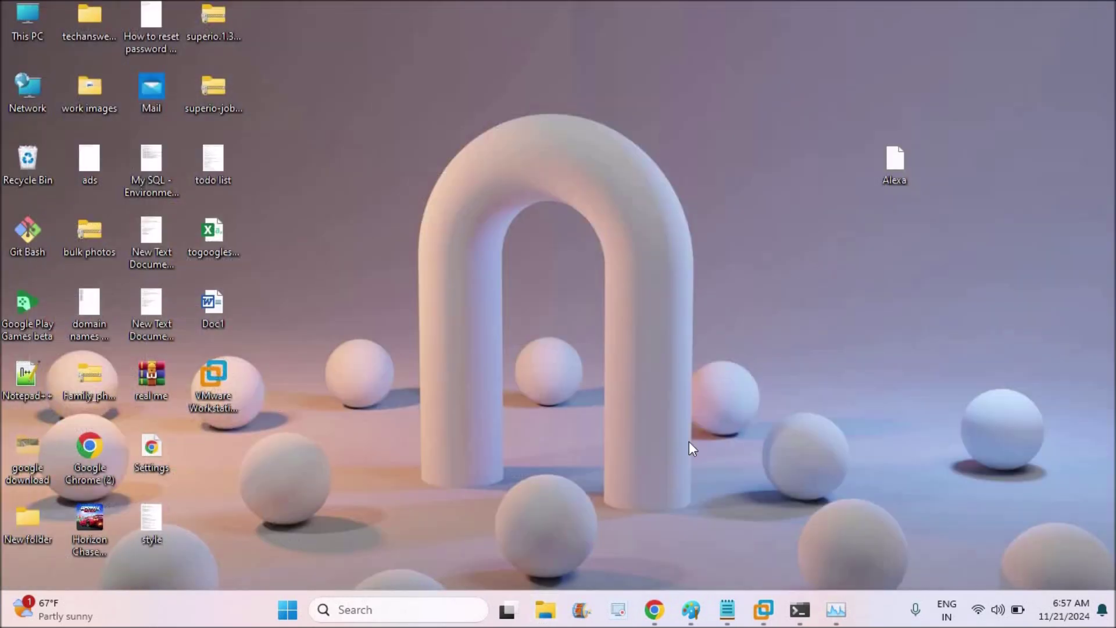